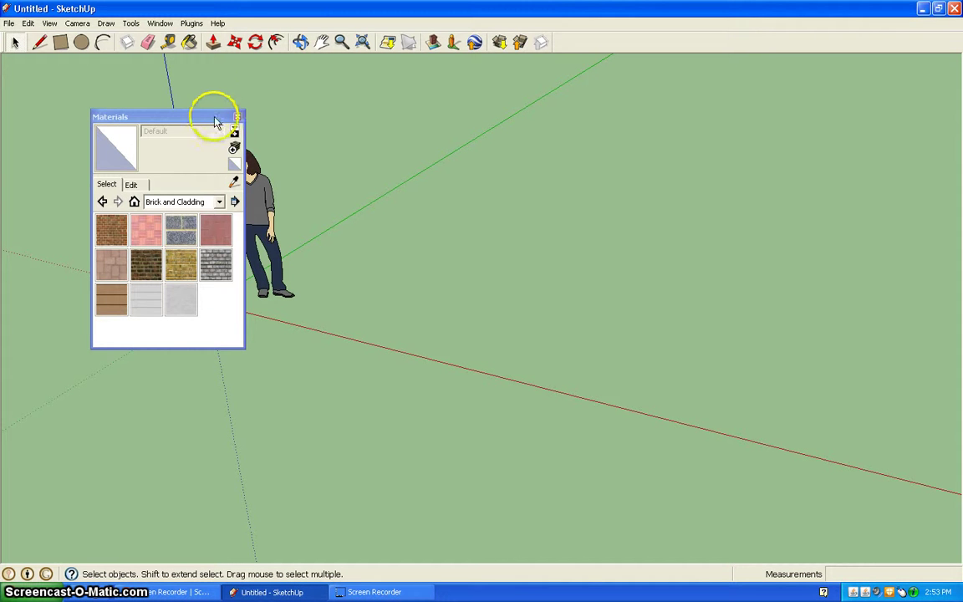
Move the Materials window to the top-left and orbit the view around the figure.
{"action": "mouse_move", "coordinate": [215, 122]}
{"action": "left_mouse_down"}
{"action": "mouse_move", "coordinate": [133, 82]}
{"action": "mouse_move", "coordinate": [144, 82]}
{"action": "left_mouse_up"}
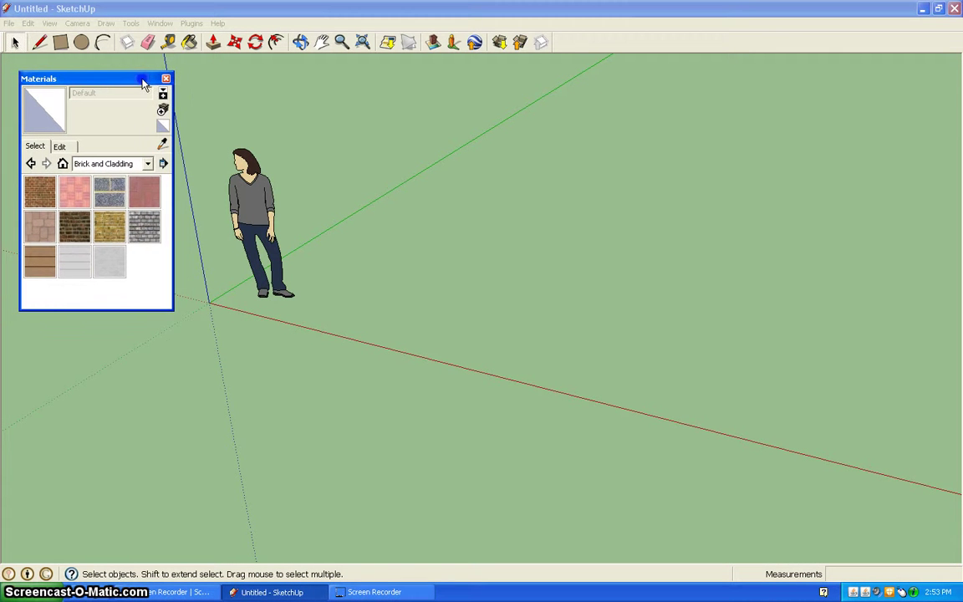
{"action": "left_click", "coordinate": [301, 42]}
{"action": "mouse_move", "coordinate": [502, 209]}
{"action": "left_mouse_down"}
{"action": "mouse_move", "coordinate": [633, 124]}
{"action": "mouse_move", "coordinate": [368, 178]}
{"action": "mouse_move", "coordinate": [490, 217]}
{"action": "mouse_move", "coordinate": [651, 178]}
{"action": "mouse_move", "coordinate": [543, 254]}
{"action": "mouse_move", "coordinate": [260, 77]}
{"action": "left_mouse_up"}
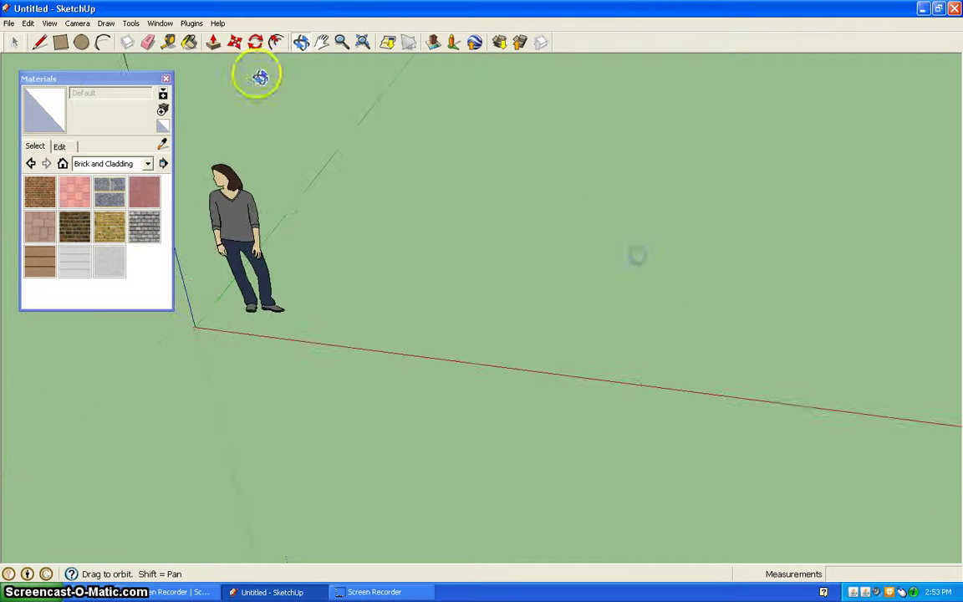
Draw a rectangle on the ground beside the figure.
{"action": "left_click", "coordinate": [60, 41]}
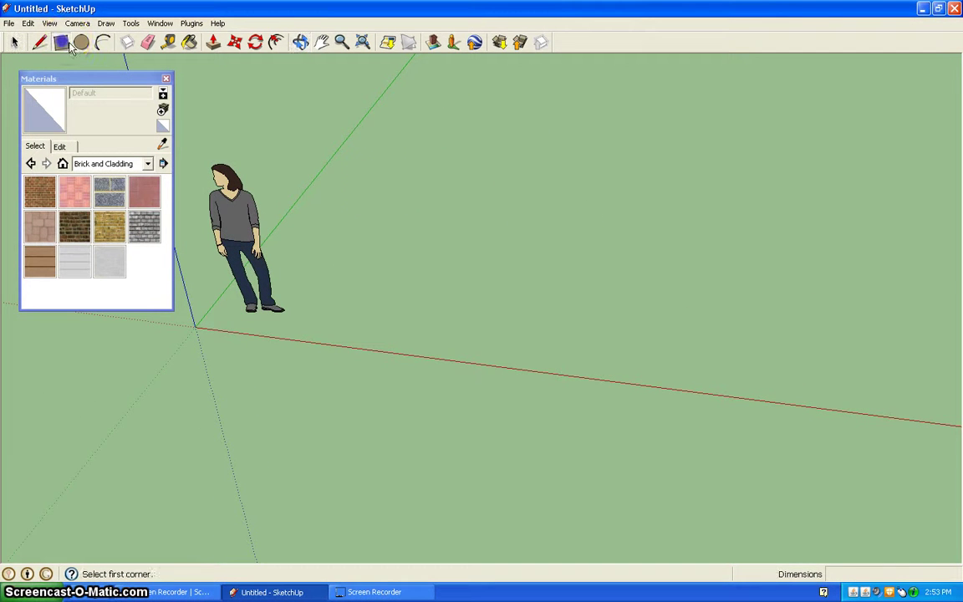
{"action": "left_click", "coordinate": [422, 186]}
{"action": "left_click", "coordinate": [516, 337]}
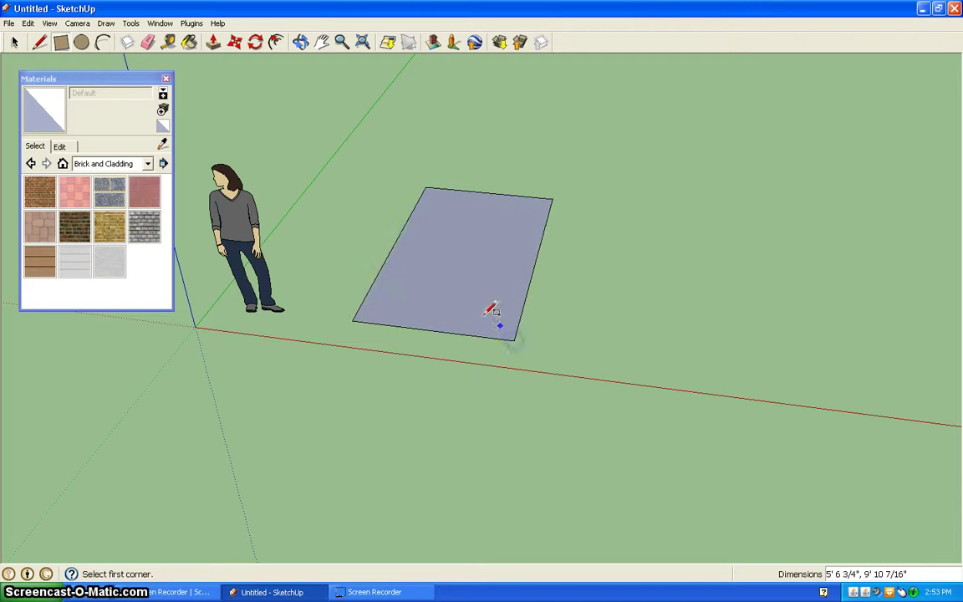
Push/pull the rectangle upward into a solid box.
{"action": "left_click", "coordinate": [213, 42]}
{"action": "left_click_drag", "start_coordinate": [451, 290], "coordinate": [448, 193]}
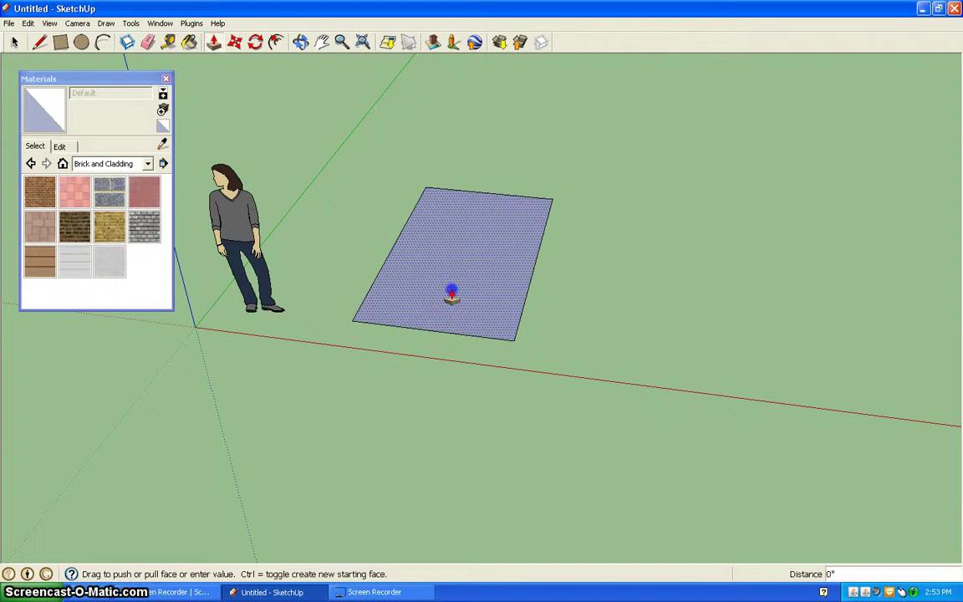
{"action": "left_click", "coordinate": [447, 193]}
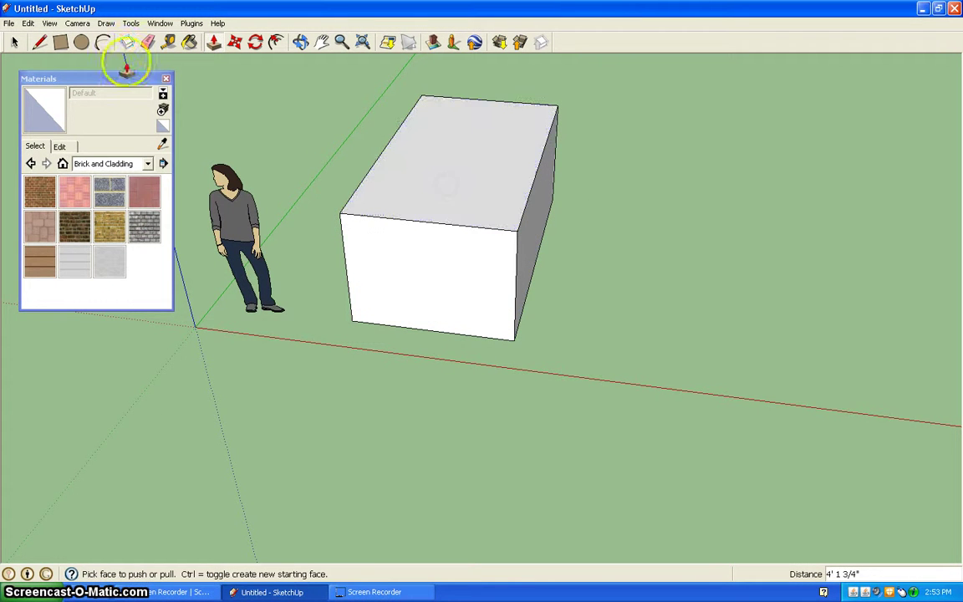
{"action": "left_click", "coordinate": [39, 42]}
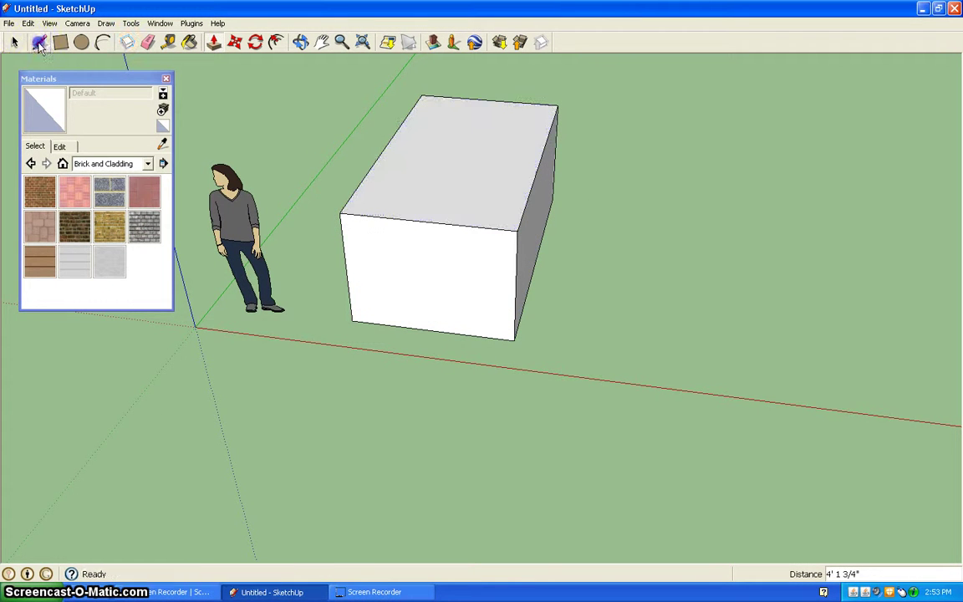
Draw a centre line across the box top, splitting the top face.
{"action": "left_click", "coordinate": [516, 231]}
{"action": "left_click", "coordinate": [365, 214]}
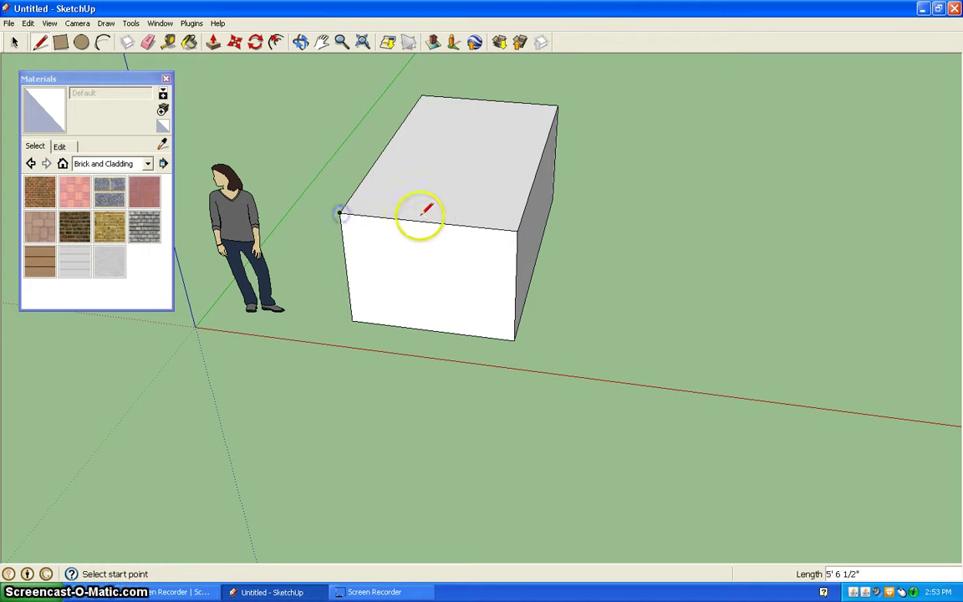
{"action": "left_click", "coordinate": [485, 100]}
Draw a vertical peak at the back edge and a ridge running forward.
{"action": "left_click", "coordinate": [513, 110]}
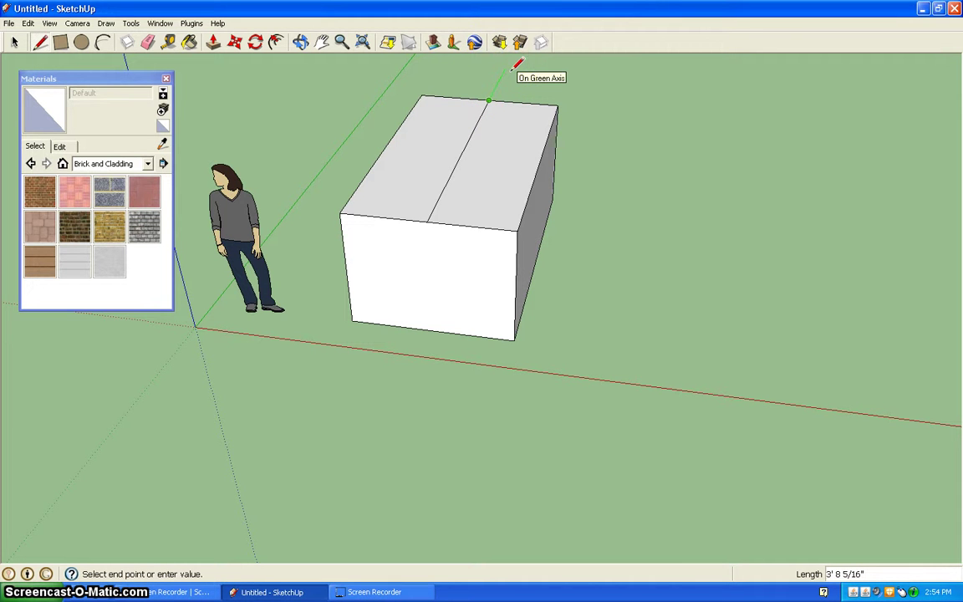
{"action": "left_click_drag", "start_coordinate": [518, 64], "coordinate": [492, 59]}
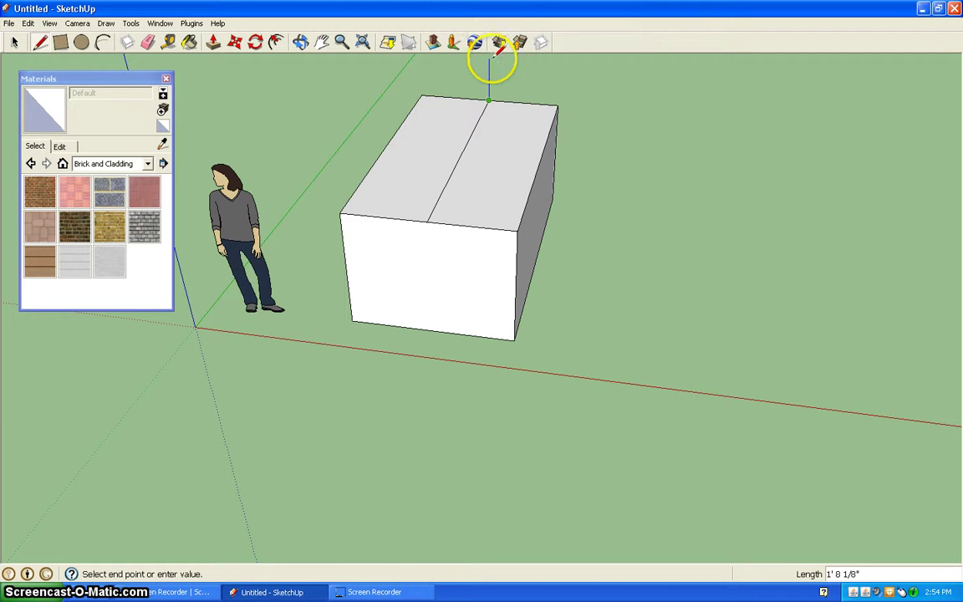
{"action": "left_click_drag", "start_coordinate": [490, 57], "coordinate": [418, 188]}
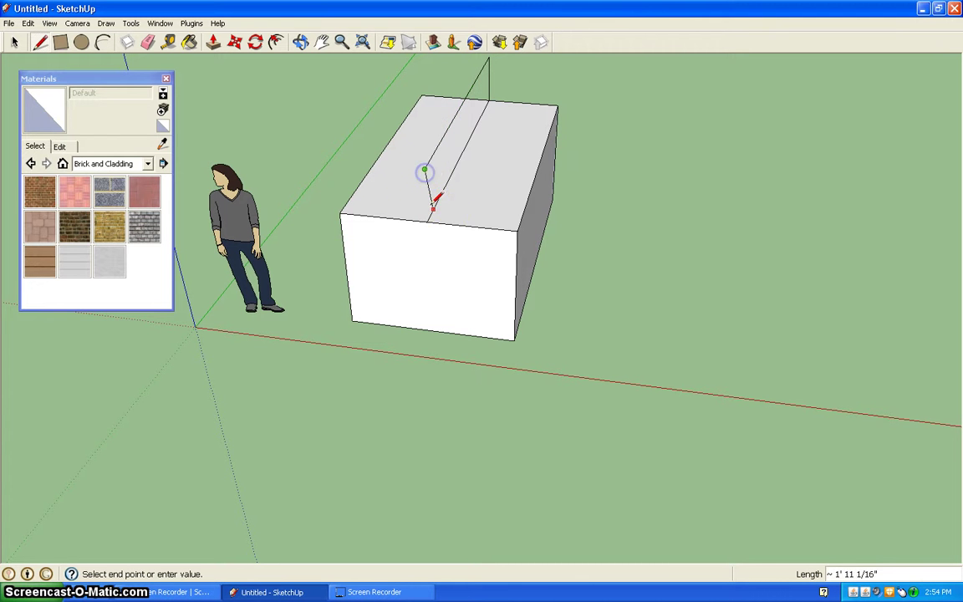
{"action": "left_click", "coordinate": [429, 215]}
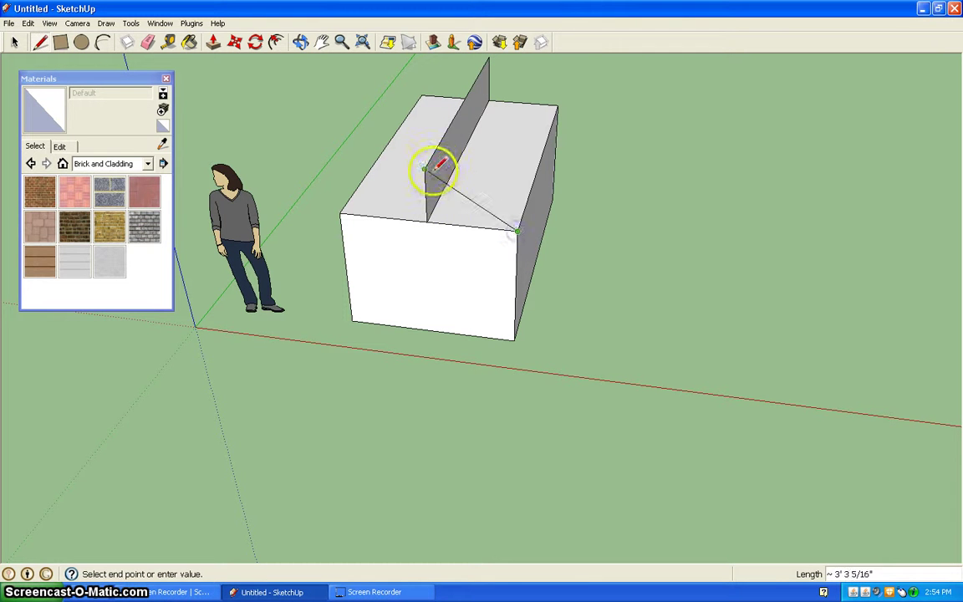
Connect the corners to the ridge, closing the left and right sloping roof faces.
{"action": "left_click_drag", "start_coordinate": [518, 229], "coordinate": [424, 167]}
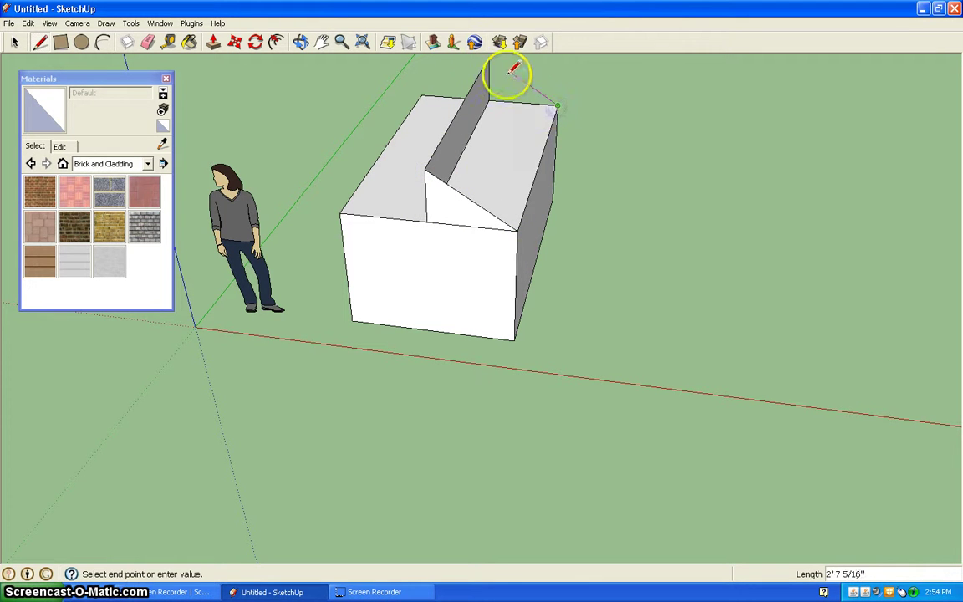
{"action": "mouse_move", "coordinate": [509, 77]}
{"action": "left_mouse_down"}
{"action": "mouse_move", "coordinate": [490, 60]}
{"action": "mouse_move", "coordinate": [423, 96]}
{"action": "left_mouse_up"}
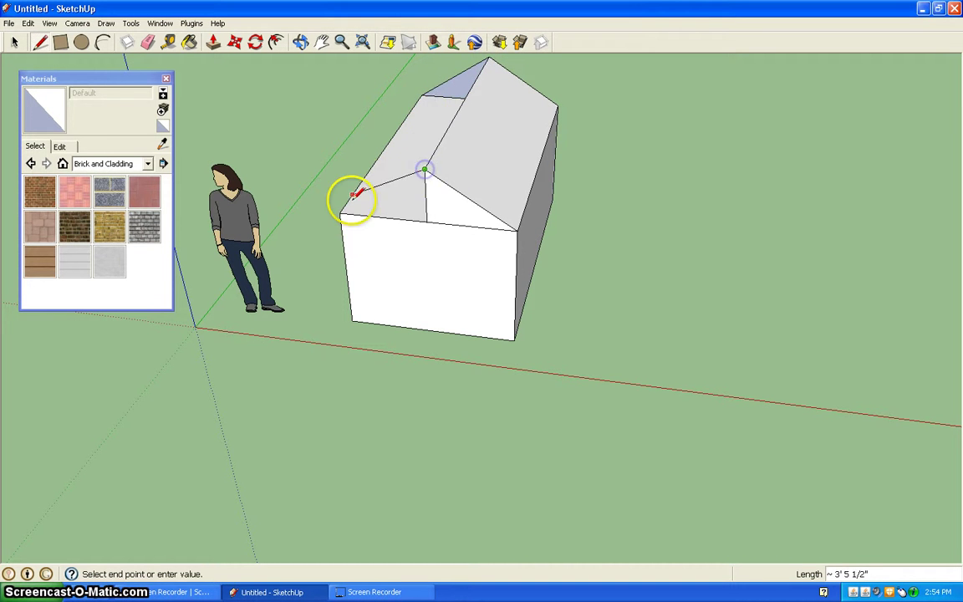
{"action": "left_click_drag", "start_coordinate": [354, 194], "coordinate": [341, 214]}
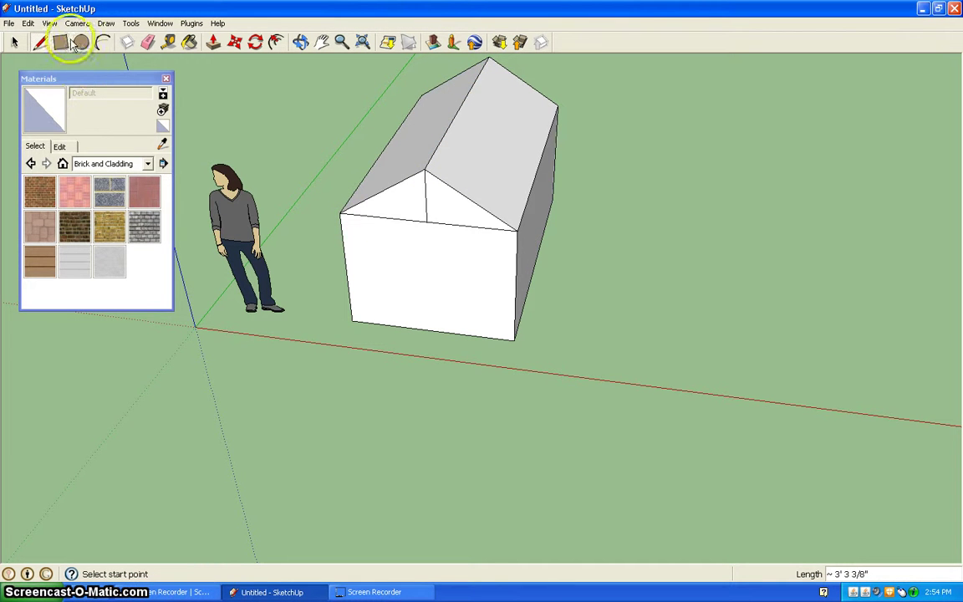
Select the vertical line splitting the front gable triangle.
{"action": "left_click", "coordinate": [14, 41]}
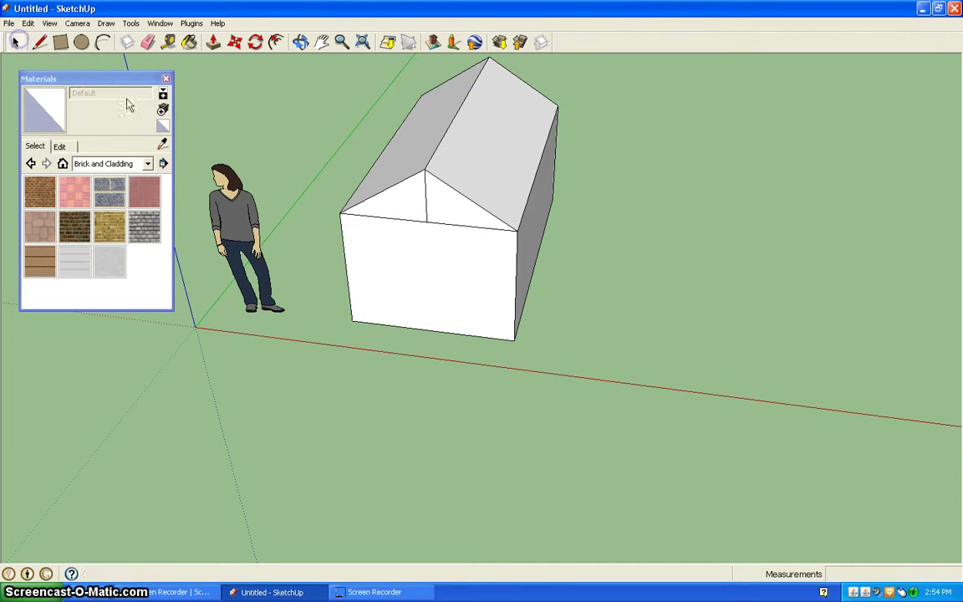
{"action": "left_click", "coordinate": [428, 200]}
{"action": "left_click", "coordinate": [425, 209]}
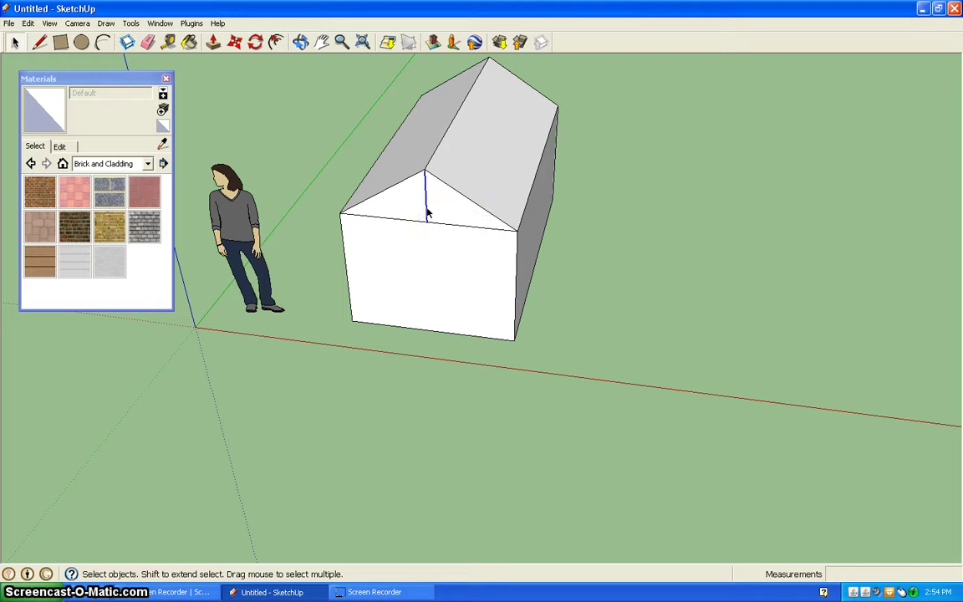
Orbit around the house to check the gables, returning to the front view.
{"action": "left_click", "coordinate": [300, 41]}
{"action": "mouse_move", "coordinate": [326, 150]}
{"action": "left_mouse_down"}
{"action": "mouse_move", "coordinate": [350, 217]}
{"action": "mouse_move", "coordinate": [722, 178]}
{"action": "mouse_move", "coordinate": [662, 189]}
{"action": "left_mouse_up"}
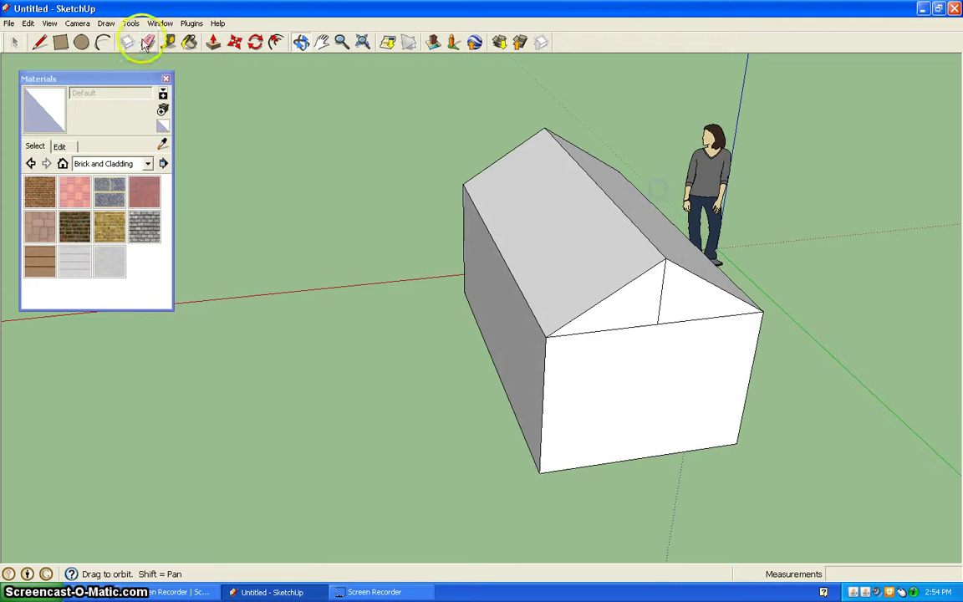
{"action": "left_click", "coordinate": [15, 41]}
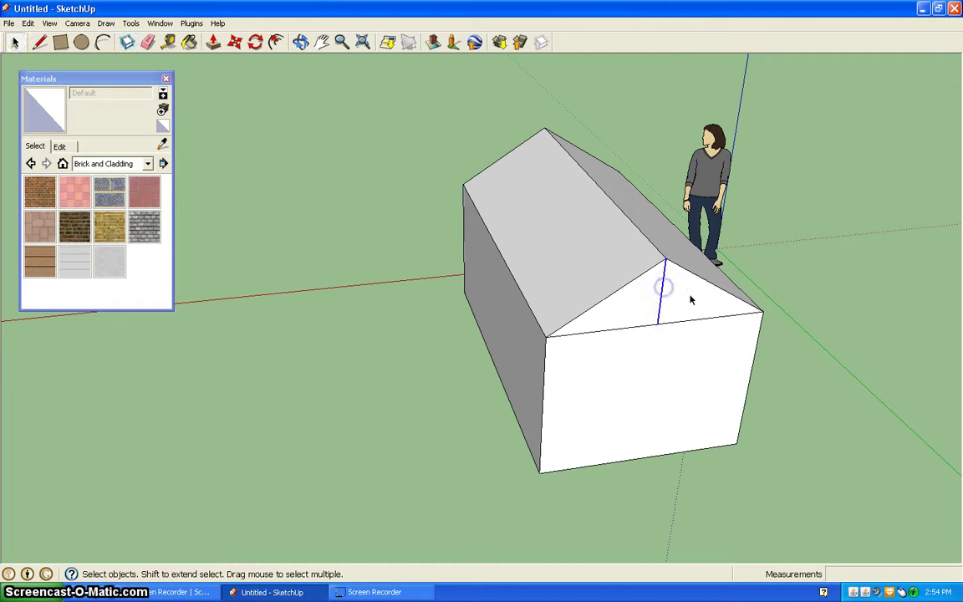
{"action": "left_click", "coordinate": [294, 45]}
{"action": "mouse_move", "coordinate": [300, 241]}
{"action": "left_mouse_down"}
{"action": "mouse_move", "coordinate": [479, 267]}
{"action": "mouse_move", "coordinate": [413, 196]}
{"action": "mouse_move", "coordinate": [351, 219]}
{"action": "mouse_move", "coordinate": [580, 208]}
{"action": "mouse_move", "coordinate": [354, 172]}
{"action": "left_mouse_up"}
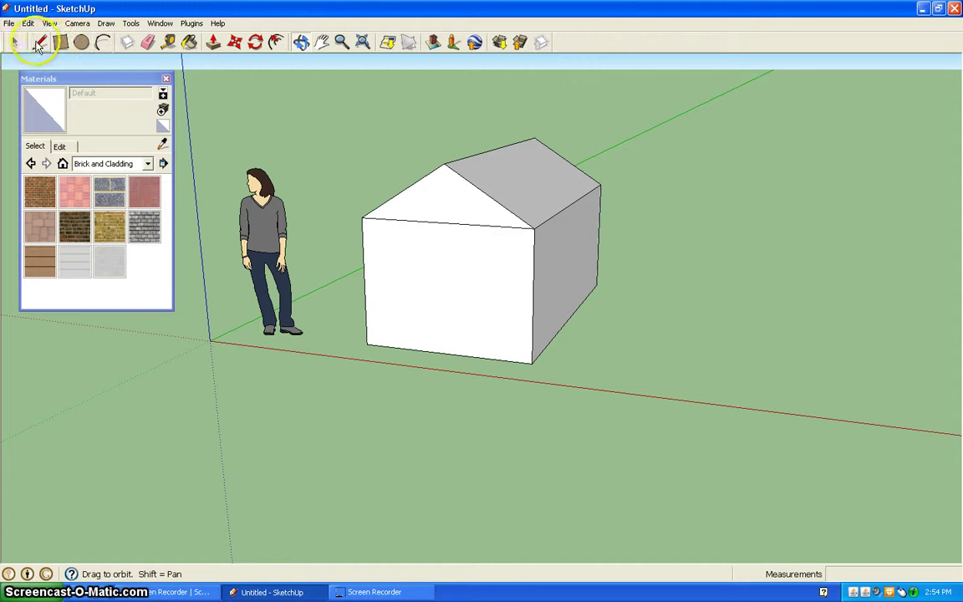
Draw a rectangular door outline at the bottom of the front wall.
{"action": "left_click", "coordinate": [38, 43]}
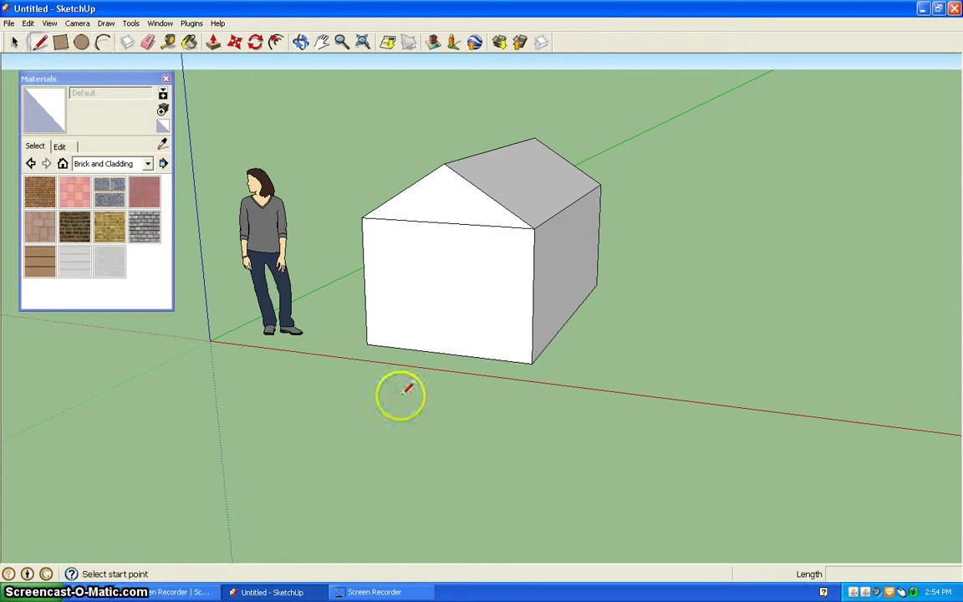
{"action": "left_click", "coordinate": [404, 345]}
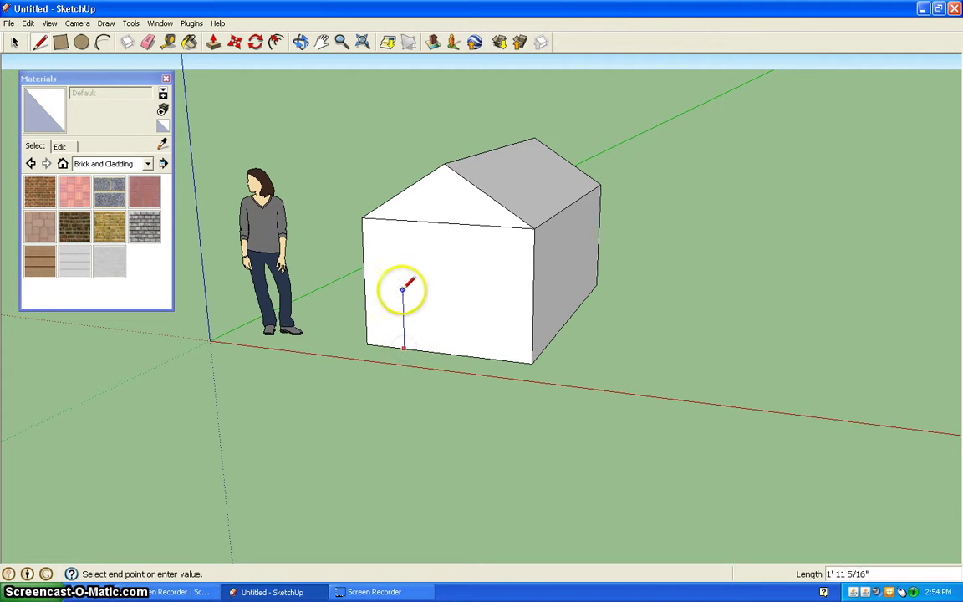
{"action": "left_click", "coordinate": [402, 286]}
{"action": "left_click", "coordinate": [463, 291]}
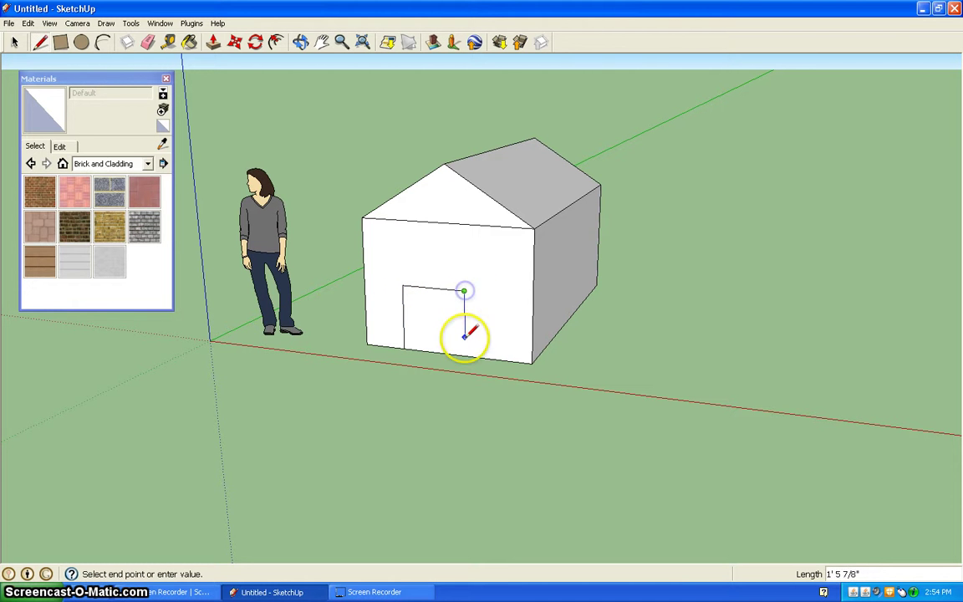
{"action": "left_click", "coordinate": [465, 354]}
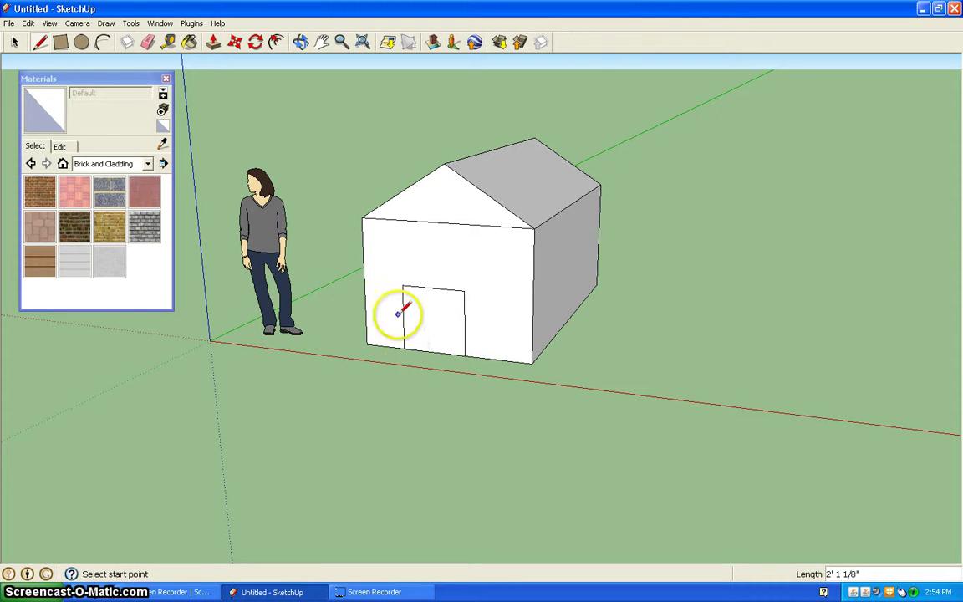
{"action": "left_click", "coordinate": [404, 348]}
{"action": "left_click", "coordinate": [467, 352]}
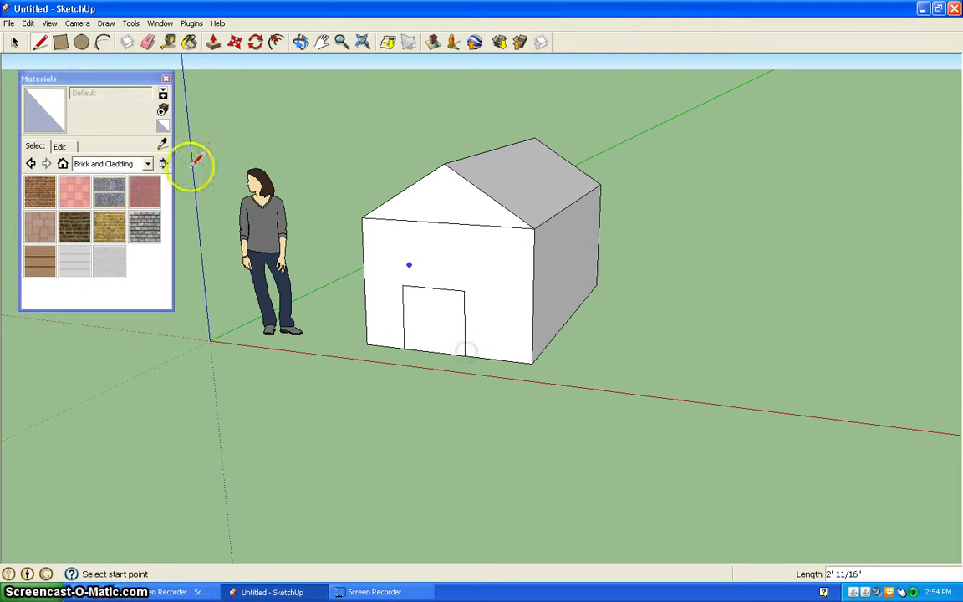
Add an arc across the door's top corners to form the arch.
{"action": "left_click", "coordinate": [103, 42]}
{"action": "left_click", "coordinate": [402, 285]}
{"action": "left_click", "coordinate": [464, 290]}
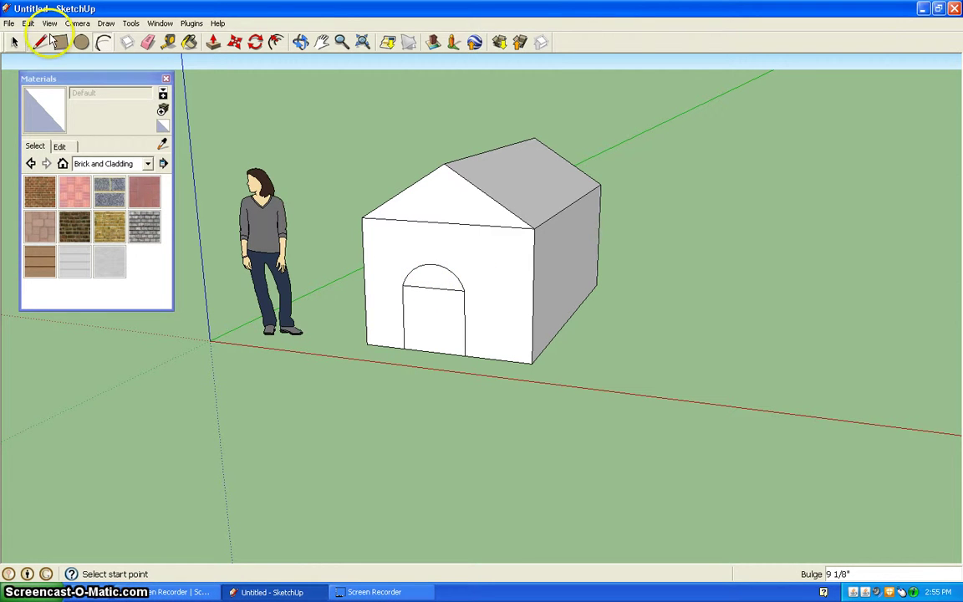
{"action": "left_click", "coordinate": [14, 42]}
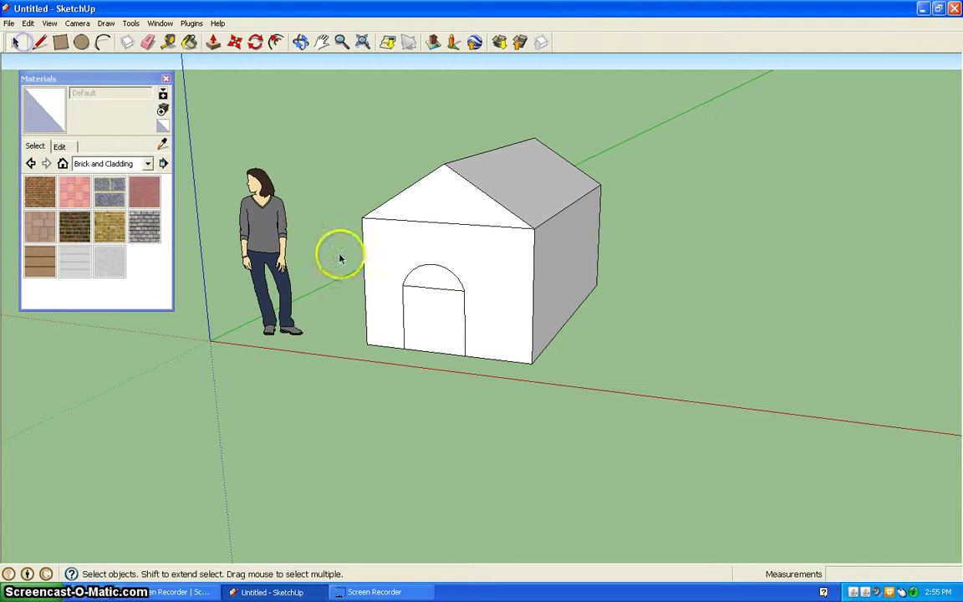
Delete the arched door face, then bring up the Paint Bucket's material collections list.
{"action": "left_click", "coordinate": [443, 312]}
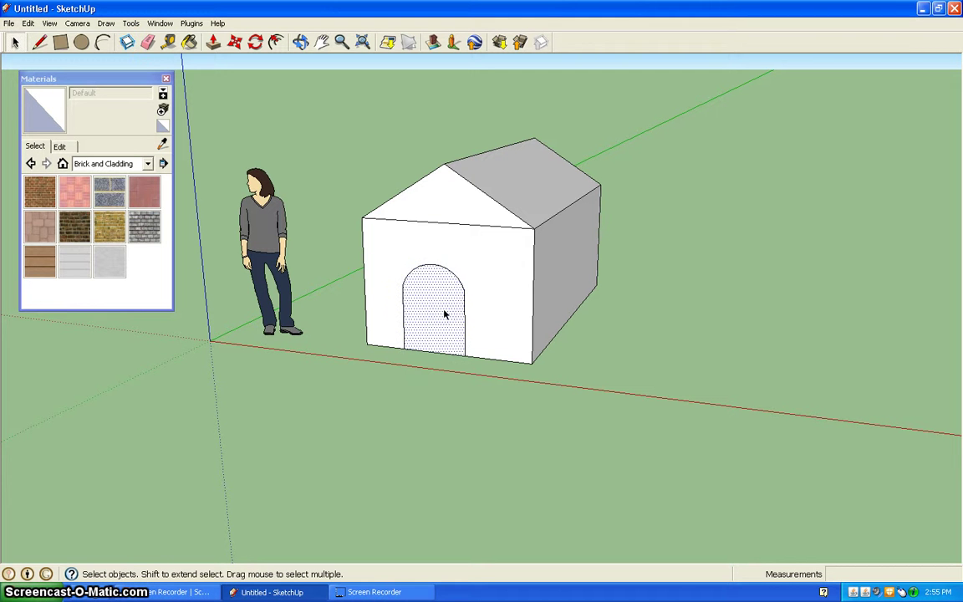
{"action": "key", "text": "Delete"}
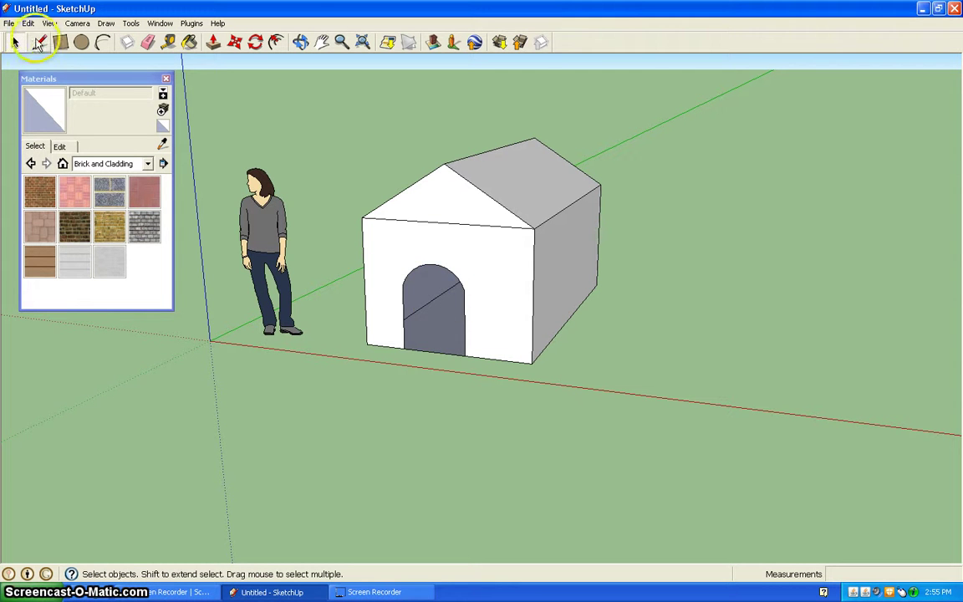
{"action": "left_click", "coordinate": [147, 164]}
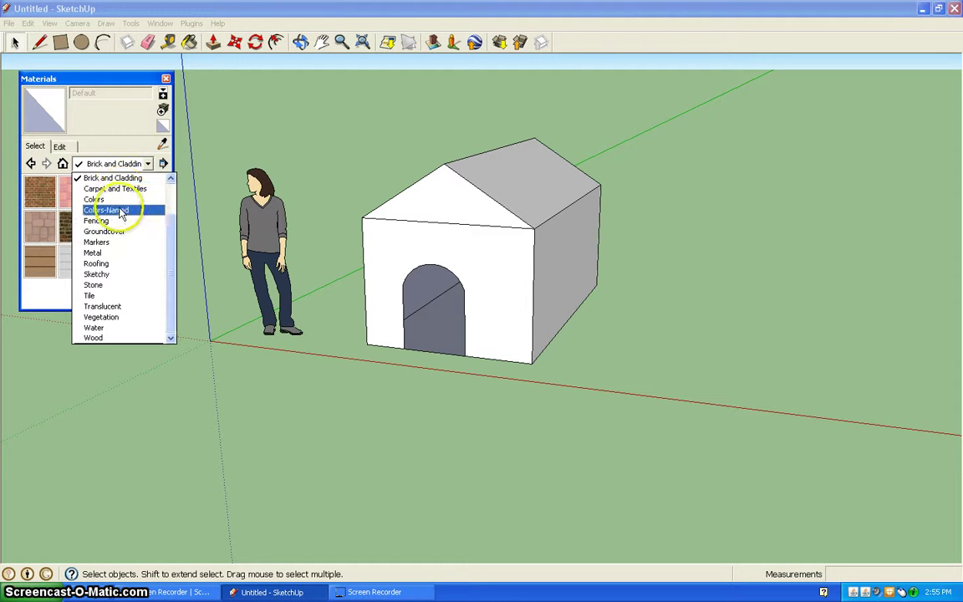
{"action": "left_click", "coordinate": [167, 82]}
{"action": "left_click", "coordinate": [166, 80]}
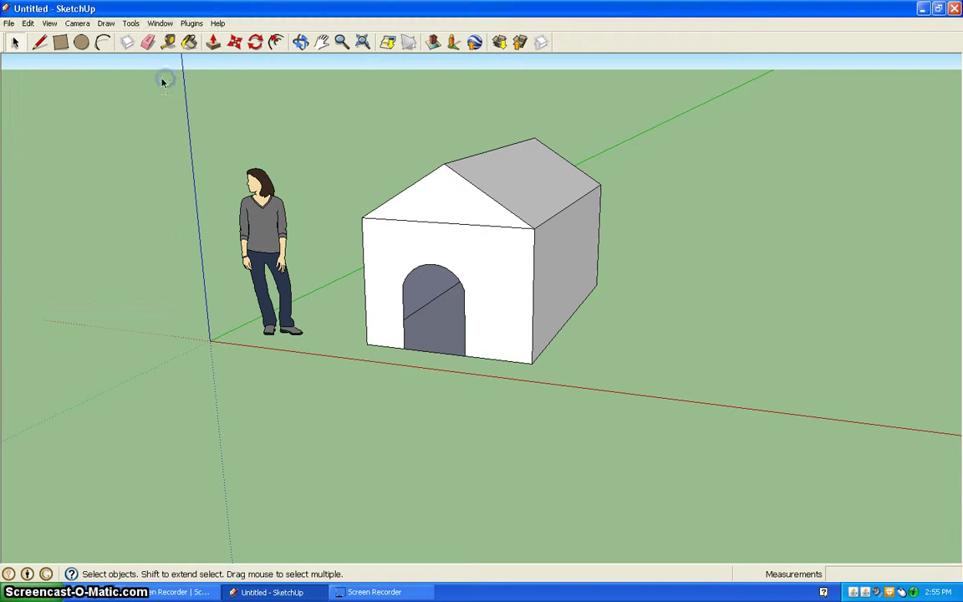
{"action": "left_click", "coordinate": [189, 42]}
{"action": "left_click", "coordinate": [161, 144]}
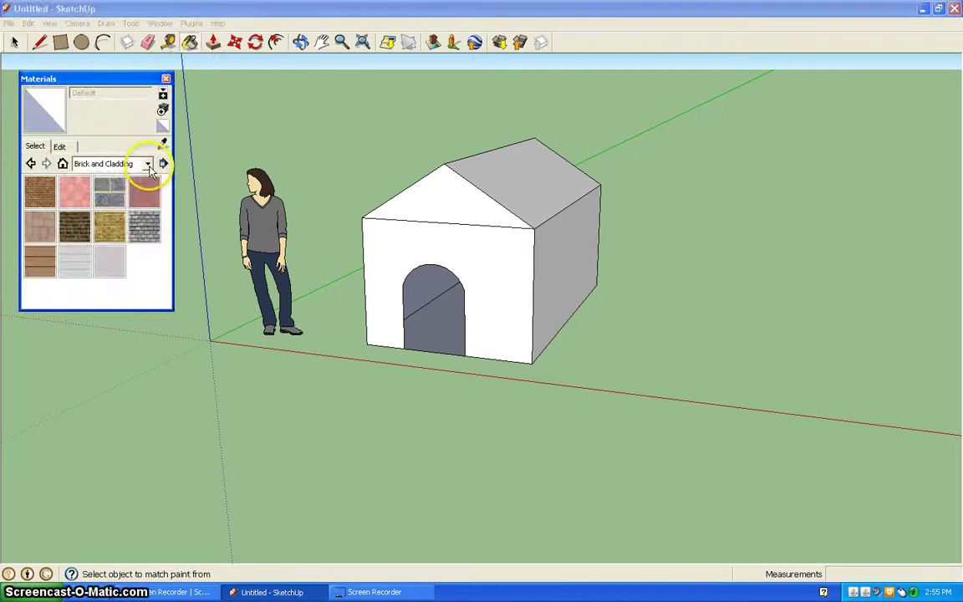
{"action": "left_click", "coordinate": [148, 164]}
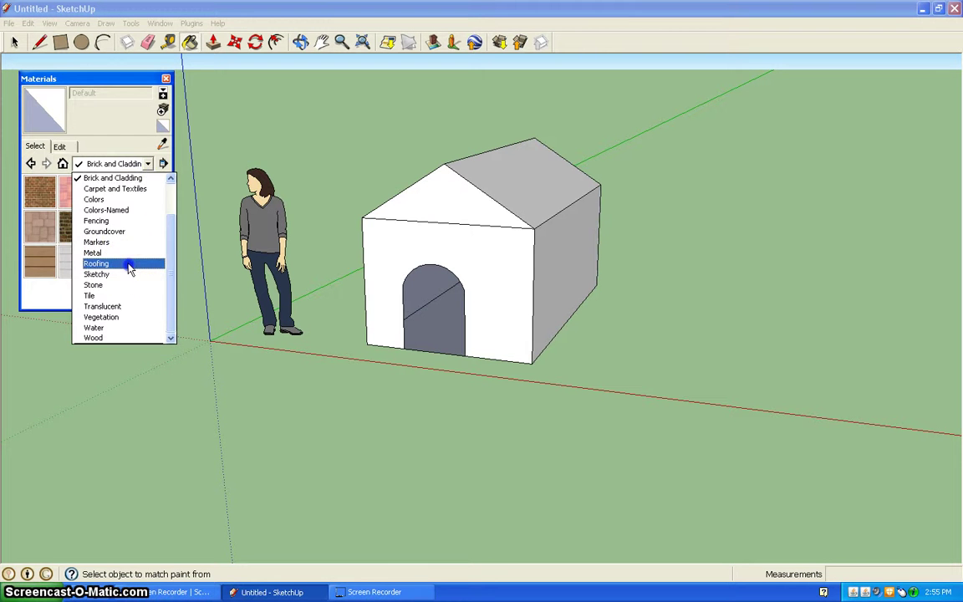
Paint the near roof slope and front gable with dark Roofing shingles.
{"action": "left_click", "coordinate": [129, 268]}
{"action": "left_click", "coordinate": [111, 192]}
{"action": "left_click", "coordinate": [500, 187]}
{"action": "left_click", "coordinate": [444, 201]}
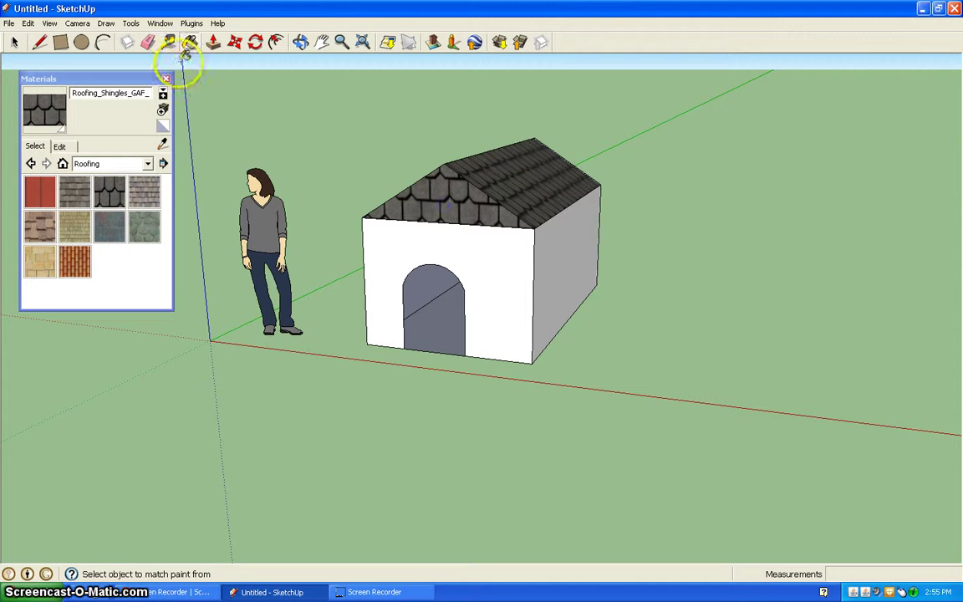
Orbit to the far side and shingle the far gable and remaining roof slope.
{"action": "left_click", "coordinate": [301, 42]}
{"action": "left_click_drag", "start_coordinate": [468, 175], "coordinate": [598, 137]}
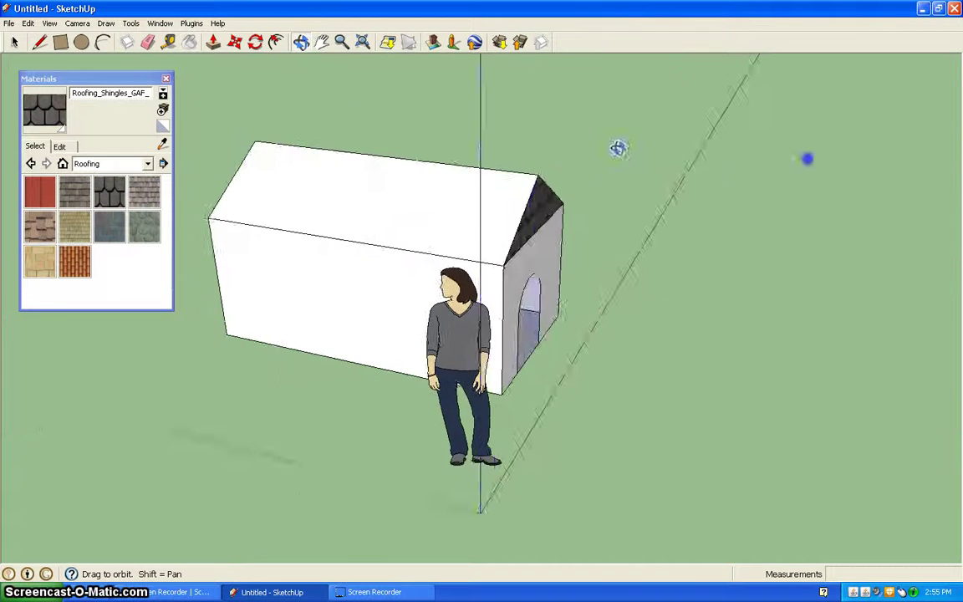
{"action": "left_click", "coordinate": [42, 107]}
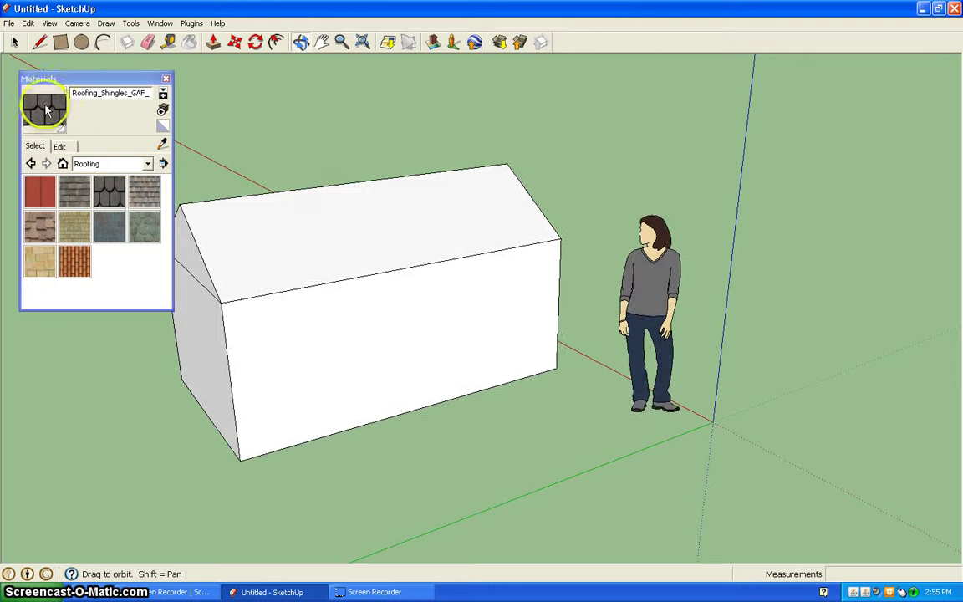
{"action": "left_click", "coordinate": [198, 234]}
{"action": "left_click", "coordinate": [253, 244]}
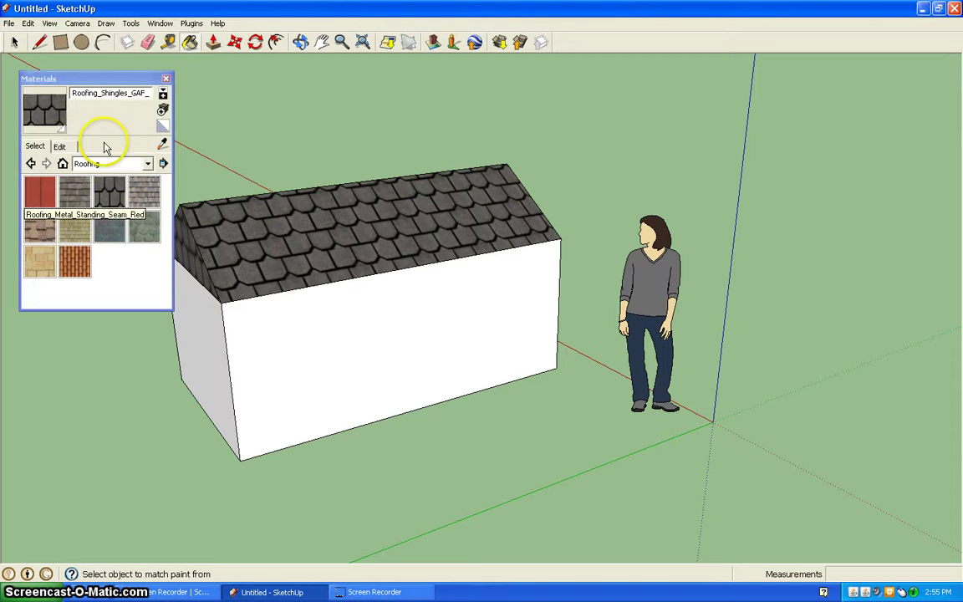
{"action": "left_click", "coordinate": [147, 163]}
Paint the long side wall and end wall with Cladding_Siding_White.
{"action": "left_click", "coordinate": [113, 178]}
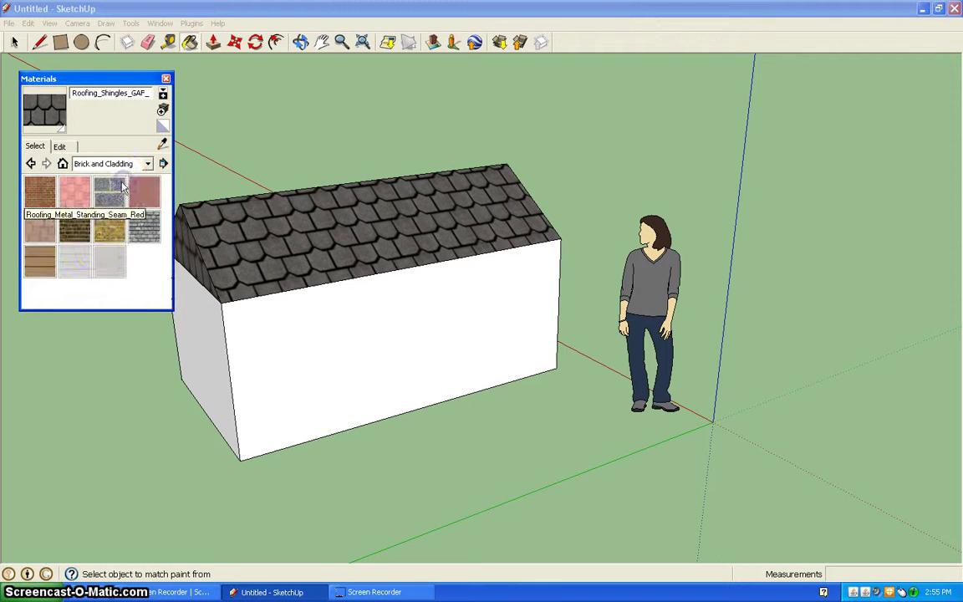
{"action": "left_click", "coordinate": [74, 262]}
{"action": "left_click", "coordinate": [279, 347]}
{"action": "left_click", "coordinate": [187, 351]}
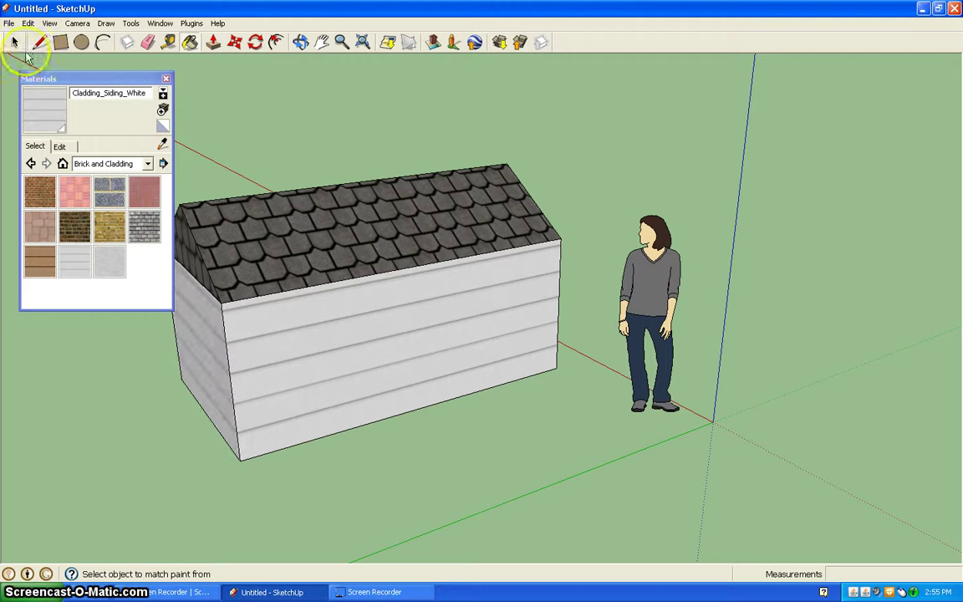
Orbit to the door end and side the doorway wall and other long wall white.
{"action": "left_click", "coordinate": [300, 42]}
{"action": "mouse_move", "coordinate": [527, 161]}
{"action": "left_mouse_down"}
{"action": "mouse_move", "coordinate": [526, 230]}
{"action": "mouse_move", "coordinate": [672, 214]}
{"action": "mouse_move", "coordinate": [429, 208]}
{"action": "left_mouse_up"}
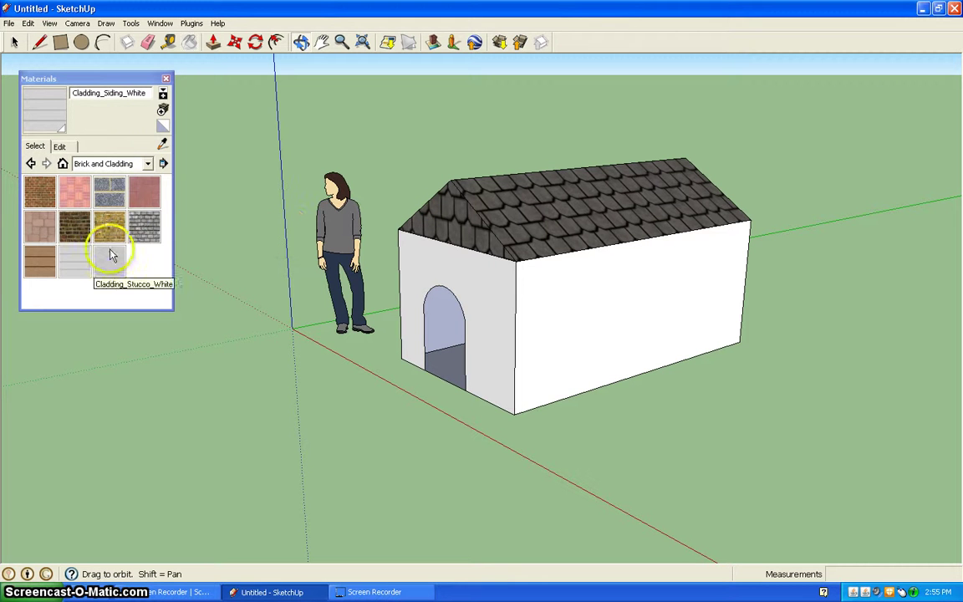
{"action": "left_click", "coordinate": [74, 256]}
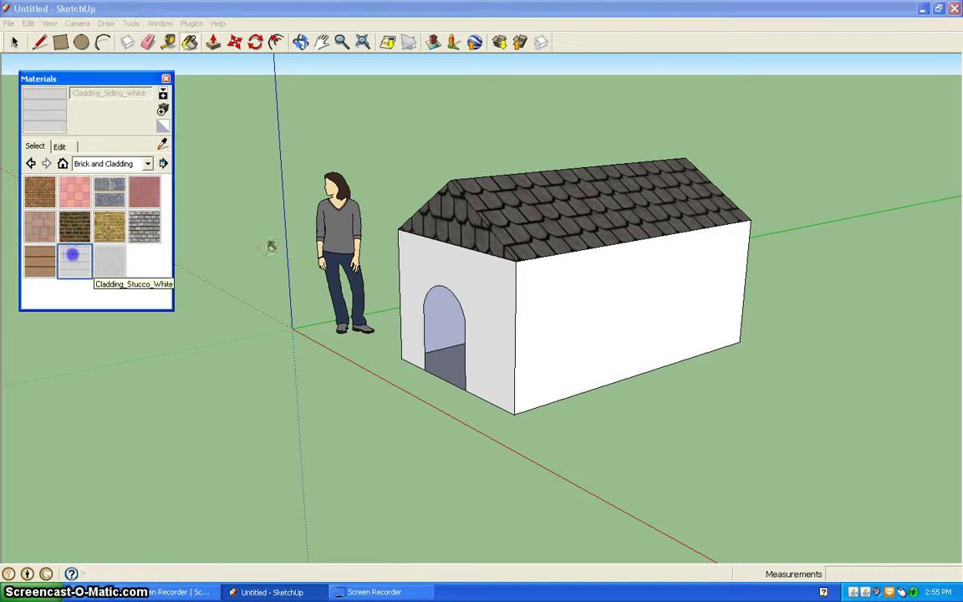
{"action": "left_click", "coordinate": [506, 297]}
{"action": "left_click", "coordinate": [680, 293]}
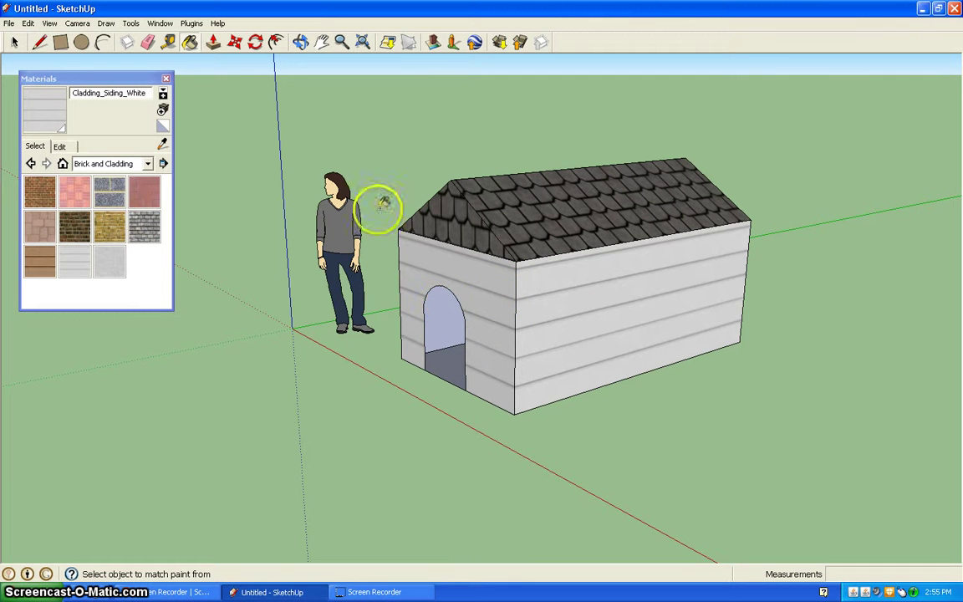
Draw a straight base line for the window on the shingled roof slope.
{"action": "left_click", "coordinate": [41, 43]}
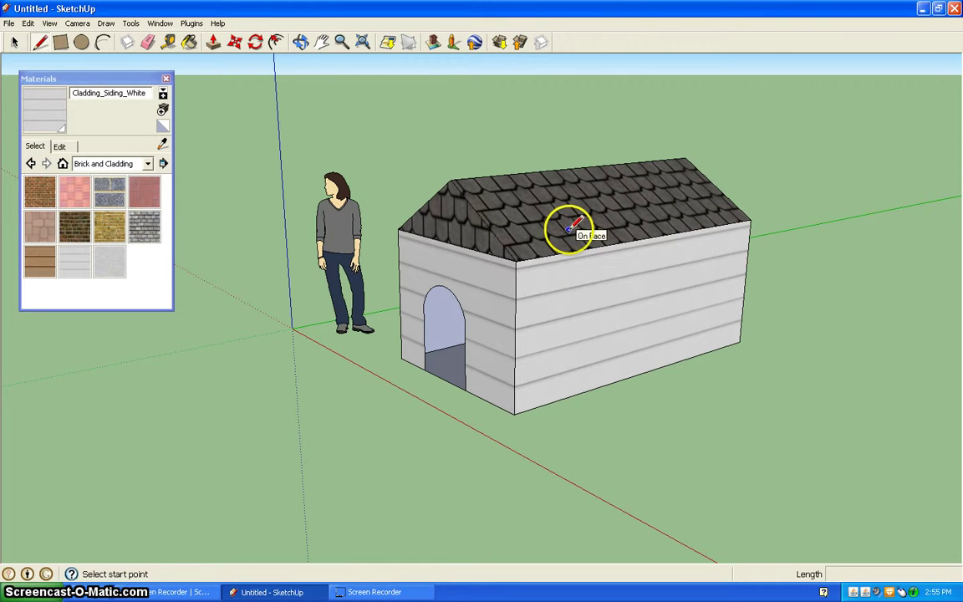
{"action": "left_click", "coordinate": [571, 233]}
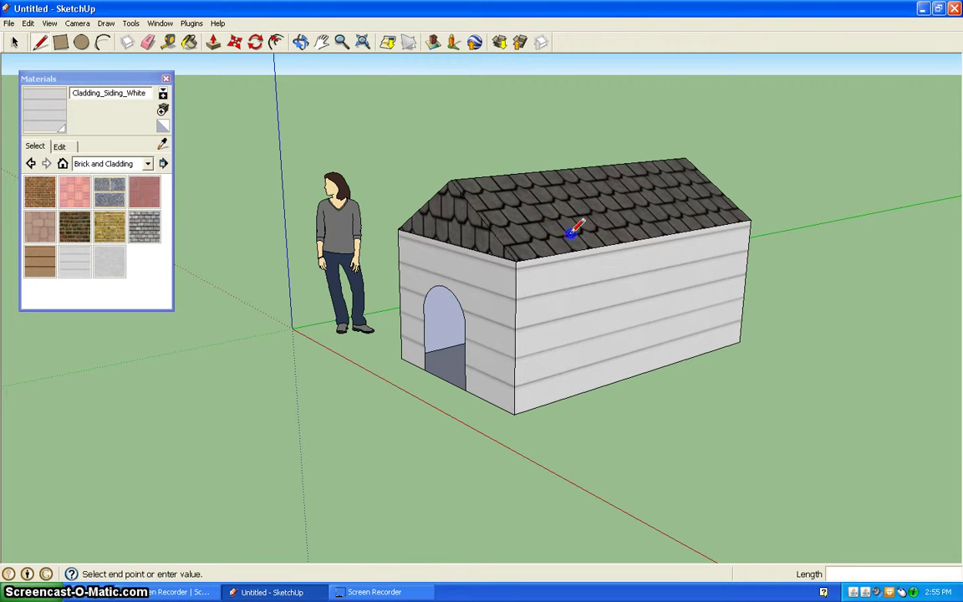
{"action": "left_click", "coordinate": [630, 222]}
{"action": "left_click", "coordinate": [569, 233]}
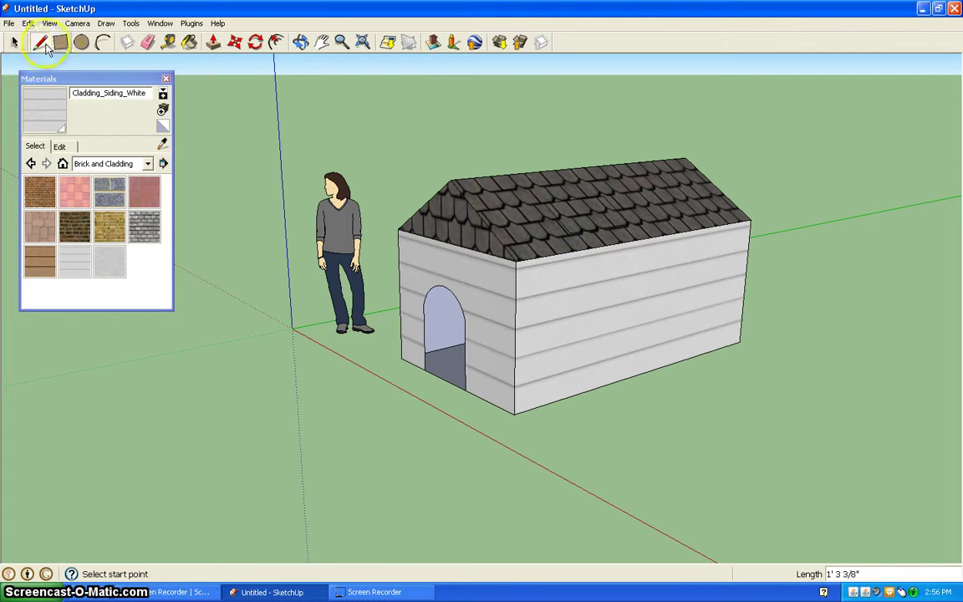
Draw an arc over the base line and select the enclosed window face.
{"action": "left_click", "coordinate": [103, 42]}
{"action": "left_click", "coordinate": [544, 203]}
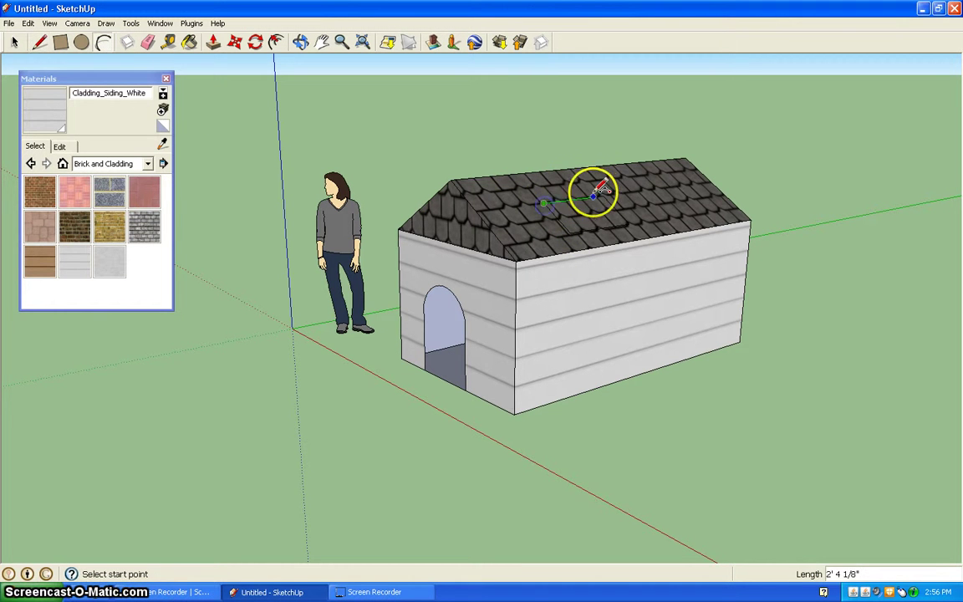
{"action": "left_click", "coordinate": [602, 195]}
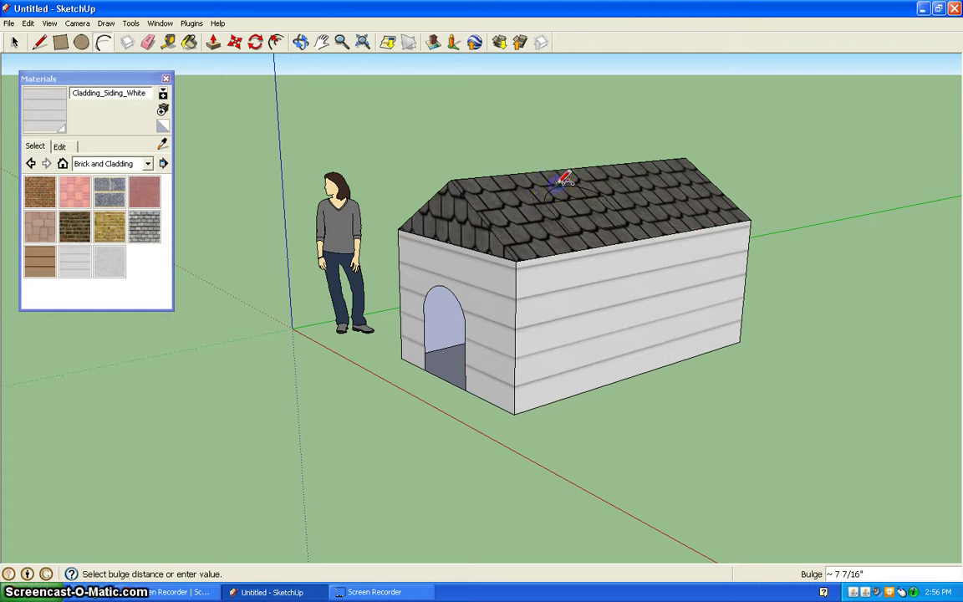
{"action": "left_click", "coordinate": [39, 41]}
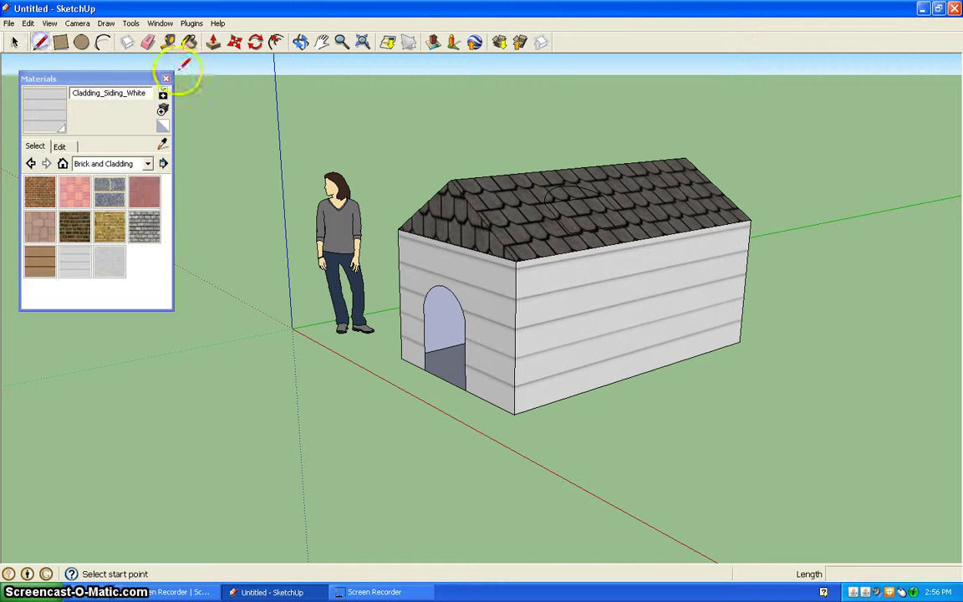
{"action": "left_click", "coordinate": [14, 42]}
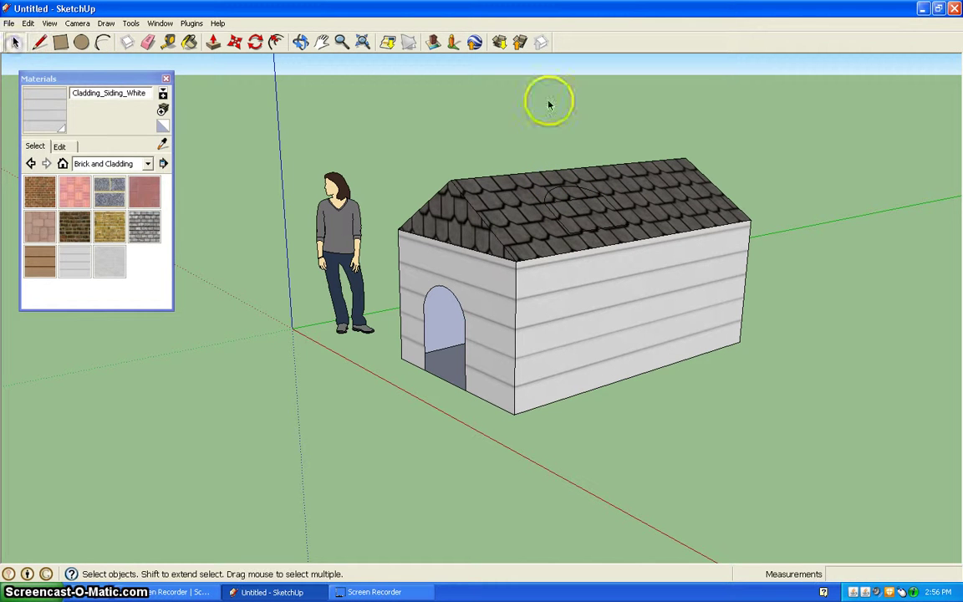
{"action": "left_click", "coordinate": [566, 207]}
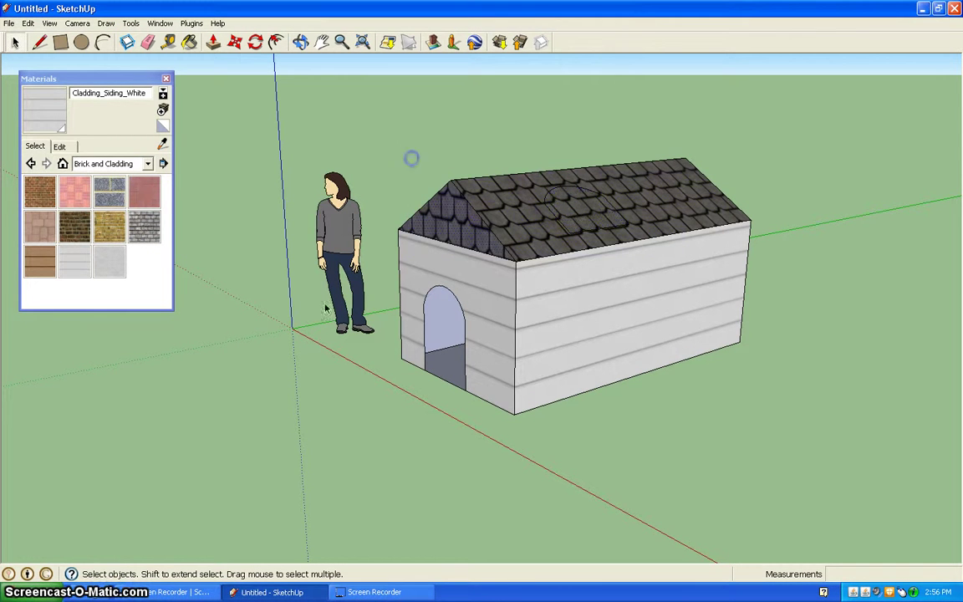
Paint the roof window face with Translucent_Glass_Blue from the Translucent collection.
{"action": "left_click", "coordinate": [148, 163]}
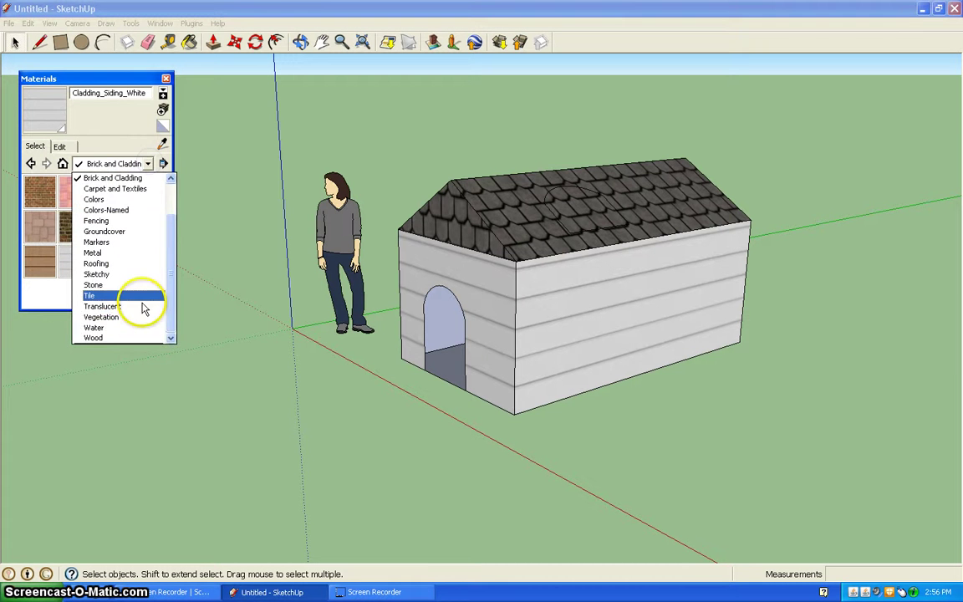
{"action": "left_click", "coordinate": [132, 306]}
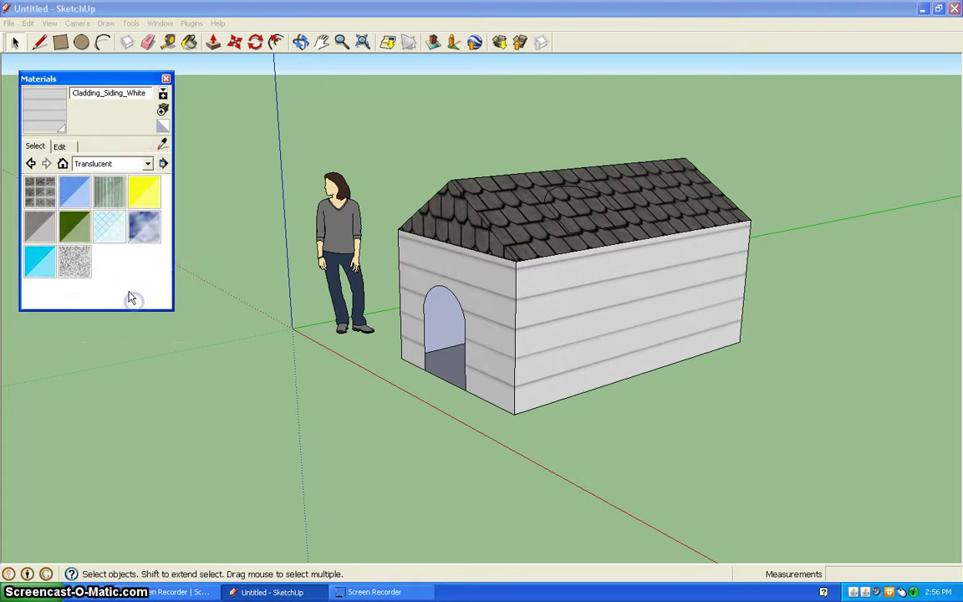
{"action": "left_click", "coordinate": [75, 192]}
{"action": "left_click", "coordinate": [573, 213]}
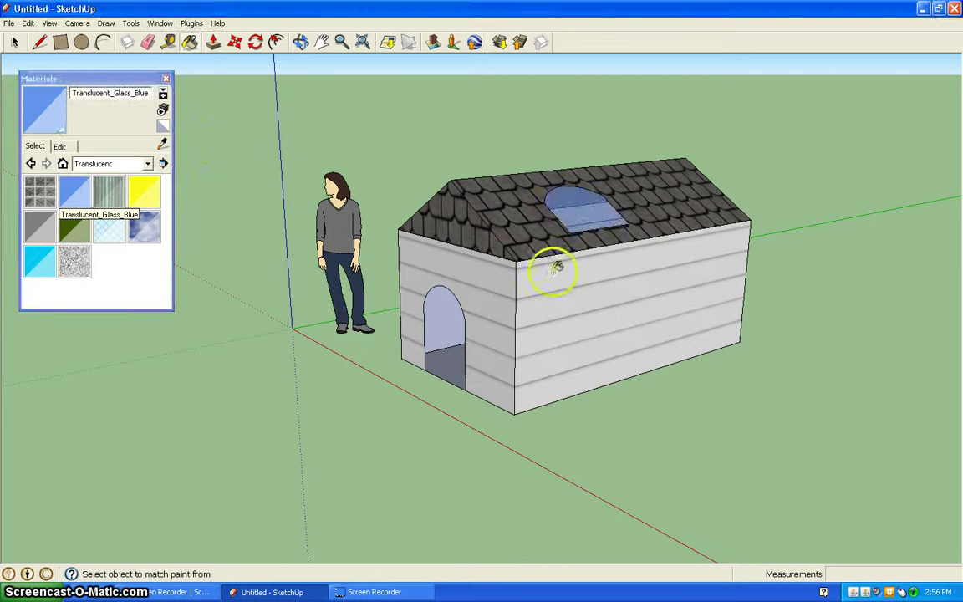
Orbit the camera to face the doghouse's arched front doorway and shingled gable.
{"action": "left_click", "coordinate": [300, 42]}
{"action": "mouse_move", "coordinate": [707, 221]}
{"action": "left_mouse_down"}
{"action": "mouse_move", "coordinate": [396, 389]}
{"action": "mouse_move", "coordinate": [302, 220]}
{"action": "mouse_move", "coordinate": [503, 286]}
{"action": "mouse_move", "coordinate": [644, 368]}
{"action": "mouse_move", "coordinate": [477, 270]}
{"action": "mouse_move", "coordinate": [641, 135]}
{"action": "mouse_move", "coordinate": [576, 290]}
{"action": "mouse_move", "coordinate": [503, 219]}
{"action": "mouse_move", "coordinate": [615, 280]}
{"action": "mouse_move", "coordinate": [529, 253]}
{"action": "mouse_move", "coordinate": [688, 264]}
{"action": "mouse_move", "coordinate": [350, 267]}
{"action": "mouse_move", "coordinate": [608, 276]}
{"action": "mouse_move", "coordinate": [493, 268]}
{"action": "mouse_move", "coordinate": [584, 268]}
{"action": "mouse_move", "coordinate": [617, 301]}
{"action": "mouse_move", "coordinate": [642, 281]}
{"action": "mouse_move", "coordinate": [632, 324]}
{"action": "mouse_move", "coordinate": [515, 338]}
{"action": "left_mouse_up"}
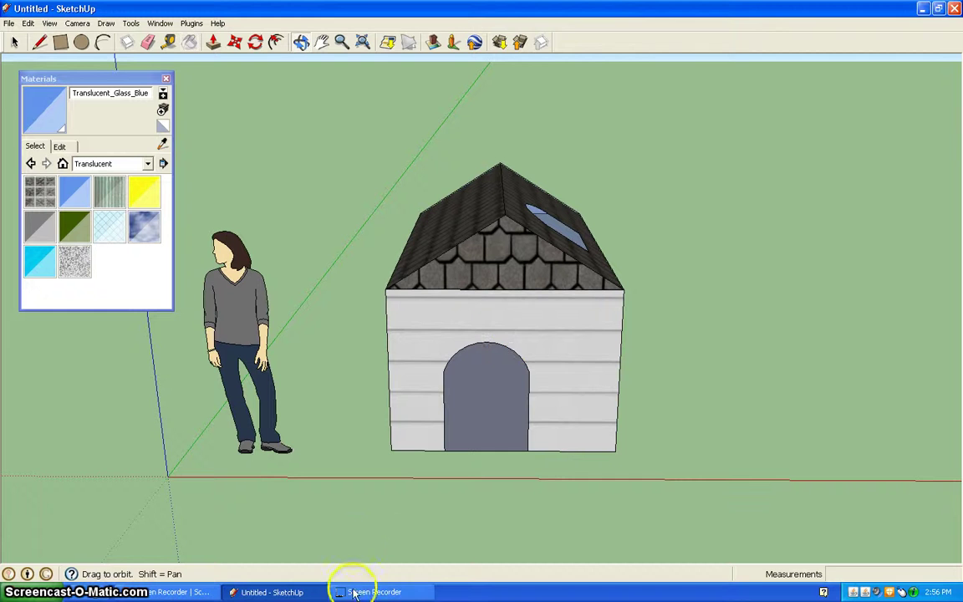